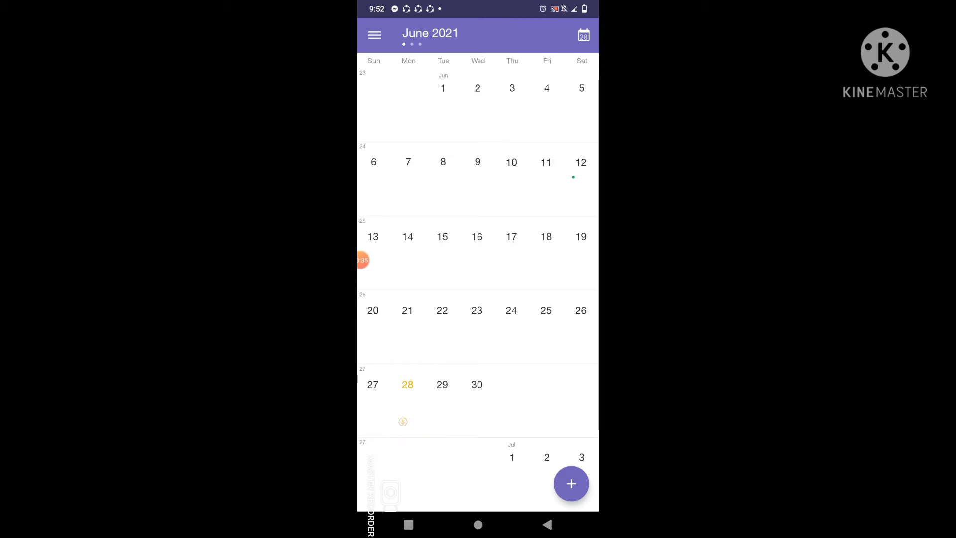
On Monday June 28, mark the task 'Make 3 reactions for dr ramirez' as done
{"action": "left_click", "coordinate": [407, 393]}
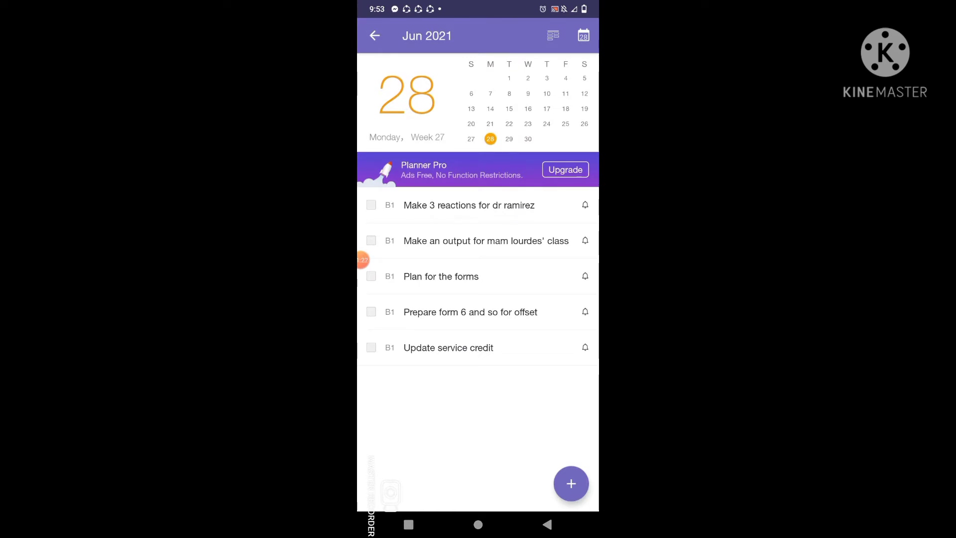
{"action": "left_click", "coordinate": [371, 205]}
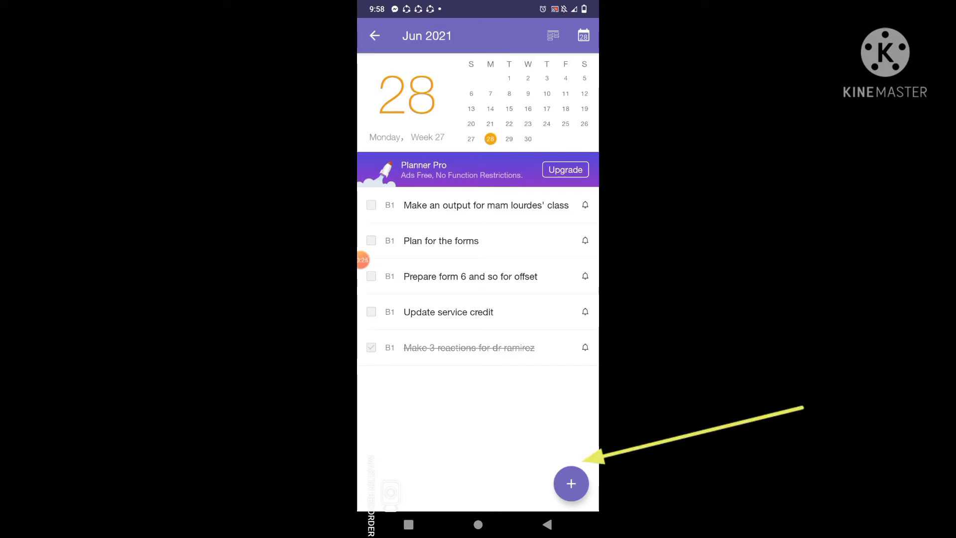
Start a new event titled 'Thanks giving Program'
{"action": "left_click", "coordinate": [571, 483]}
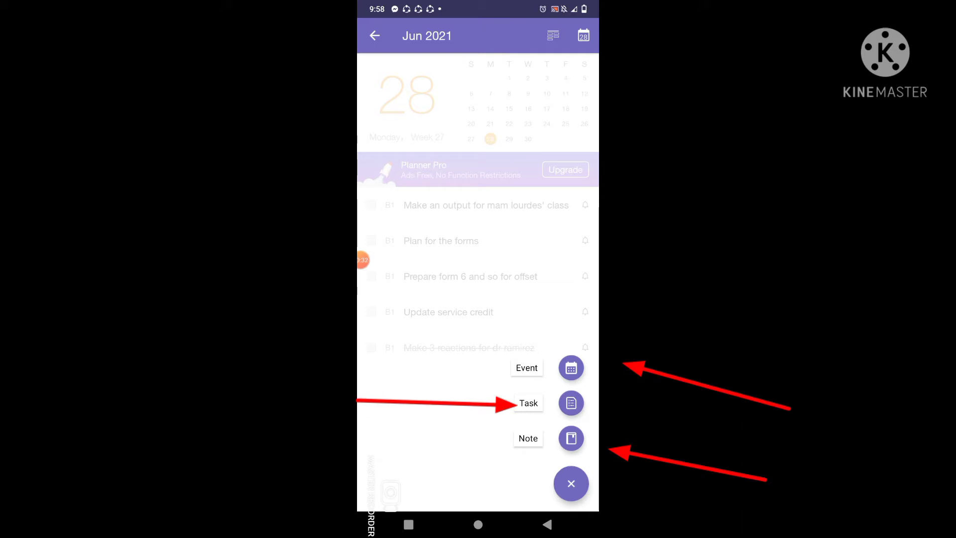
{"action": "left_click", "coordinate": [571, 367]}
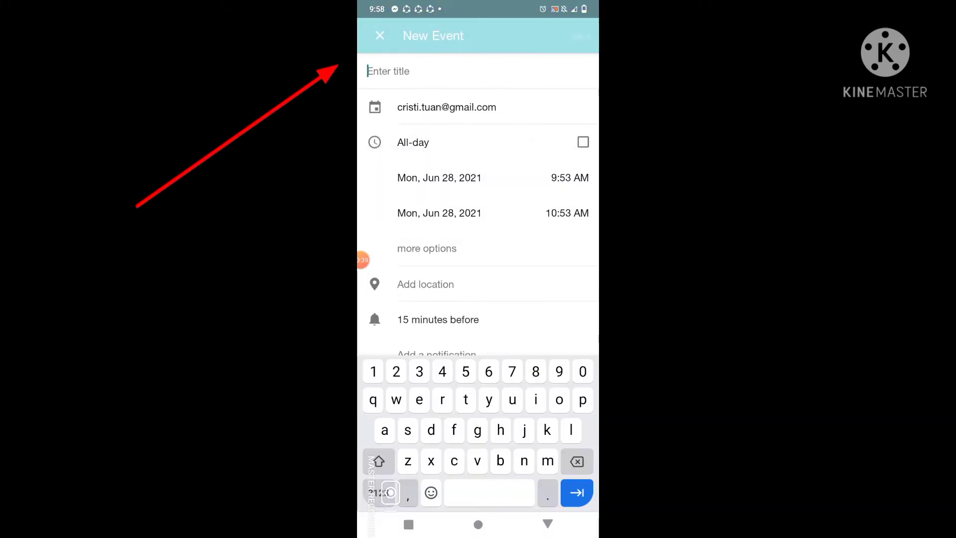
{"action": "type", "text": "Thabksl"}
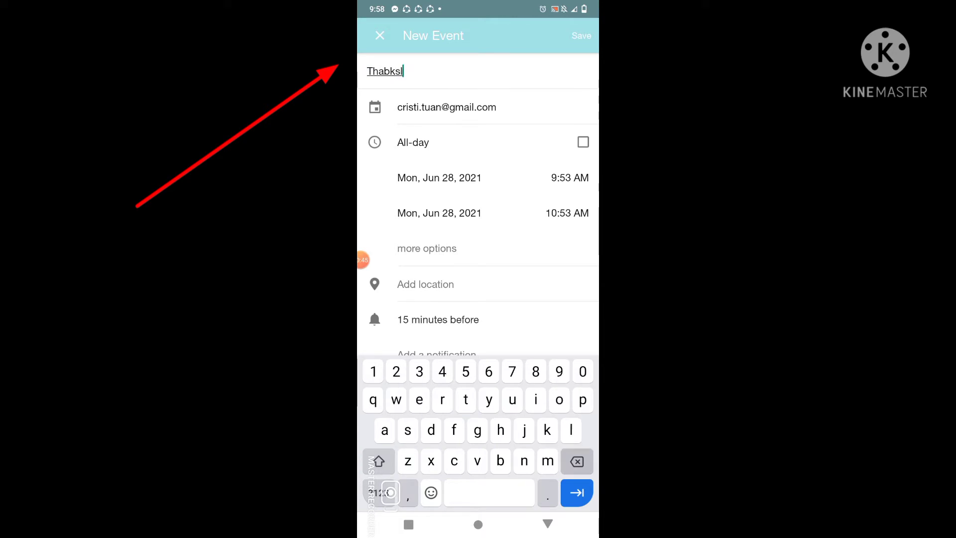
{"action": "type", "text": " giving fo"}
{"action": "scroll", "coordinate": [478, 199], "scroll_direction": "down", "scroll_amount": 1}
{"action": "scroll", "coordinate": [478, 199], "scroll_direction": "down", "scroll_amount": 1}
{"action": "scroll", "coordinate": [478, 199], "scroll_direction": "up", "scroll_amount": 2}
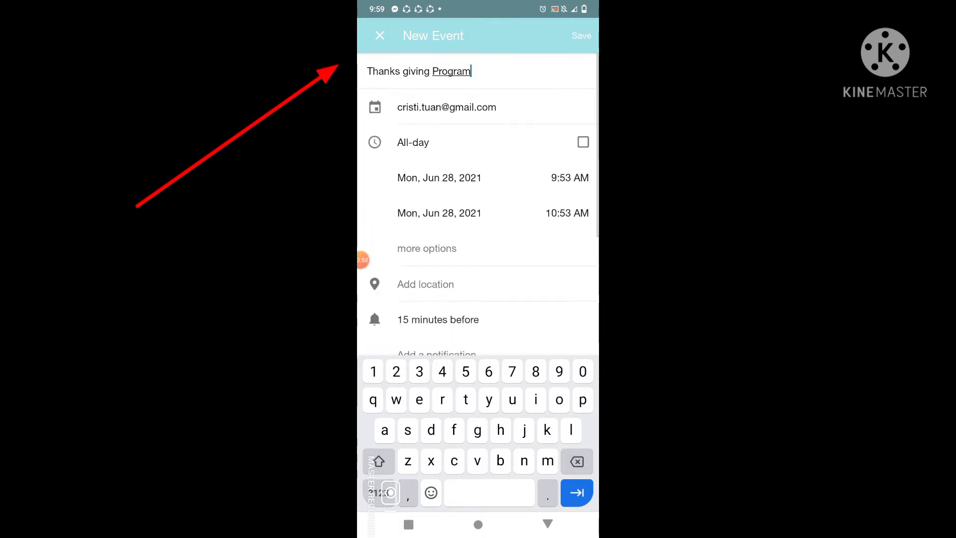
Make the event all-day and assign it to a different calendar account
{"action": "left_click", "coordinate": [583, 142]}
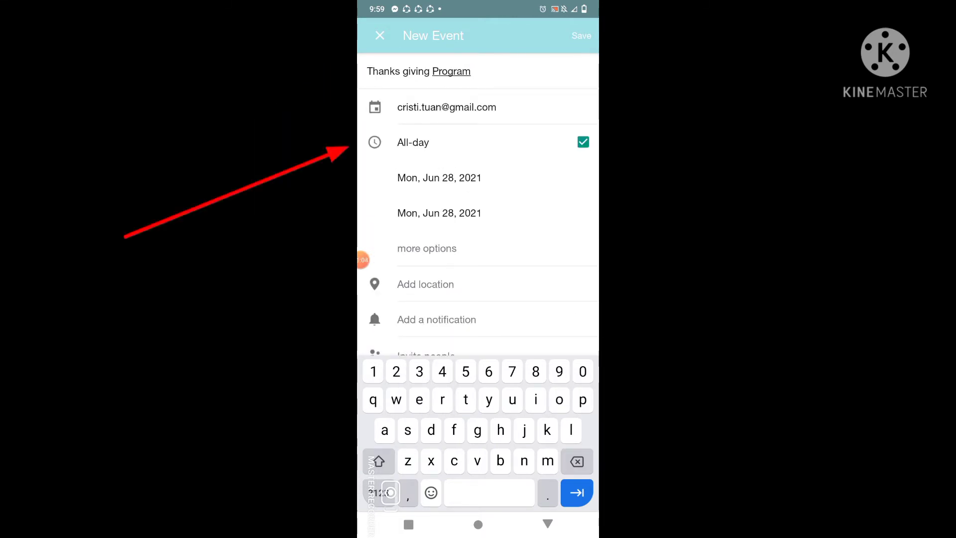
{"action": "left_click", "coordinate": [446, 107]}
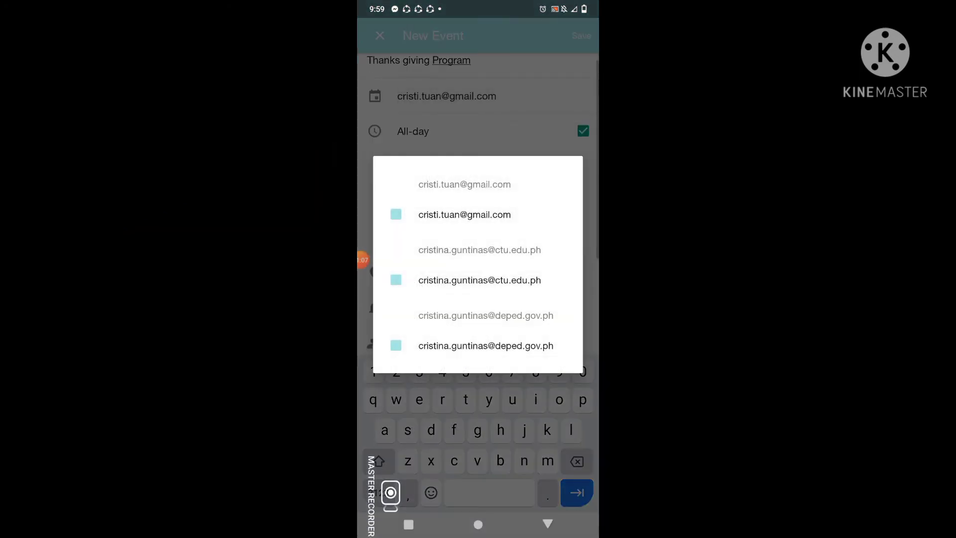
{"action": "left_click", "coordinate": [485, 345]}
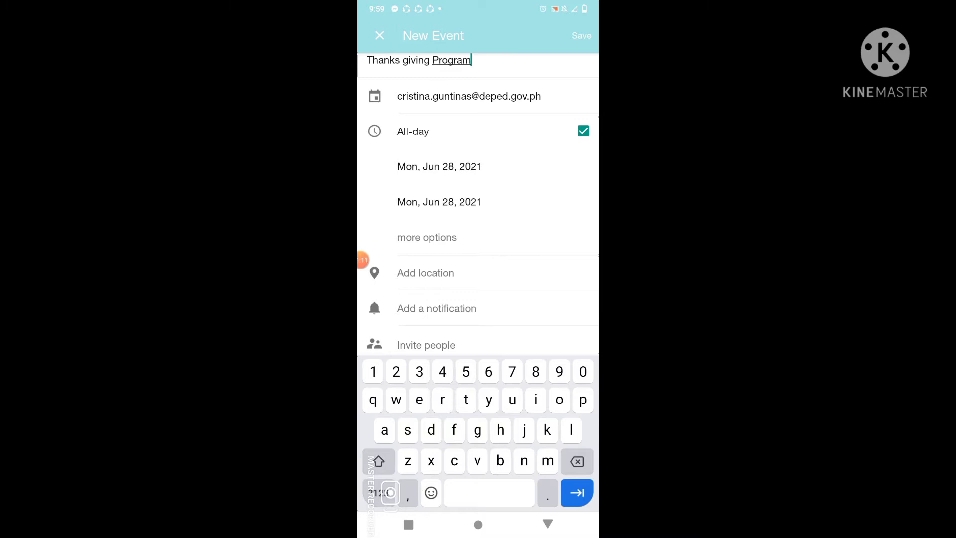
Turn off all-day and set the event's start time to 4:23 AM
{"action": "left_click", "coordinate": [583, 130]}
{"action": "left_click", "coordinate": [567, 182]}
{"action": "left_click", "coordinate": [449, 232]}
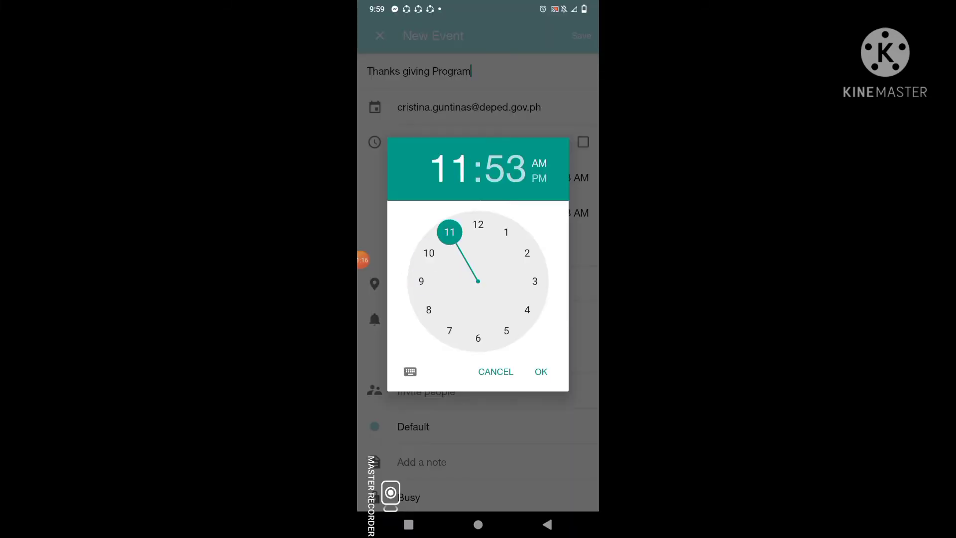
{"action": "mouse_move", "coordinate": [450, 231]}
{"action": "left_mouse_down"}
{"action": "mouse_move", "coordinate": [421, 281]}
{"action": "mouse_move", "coordinate": [429, 309]}
{"action": "mouse_move", "coordinate": [527, 310]}
{"action": "left_mouse_up"}
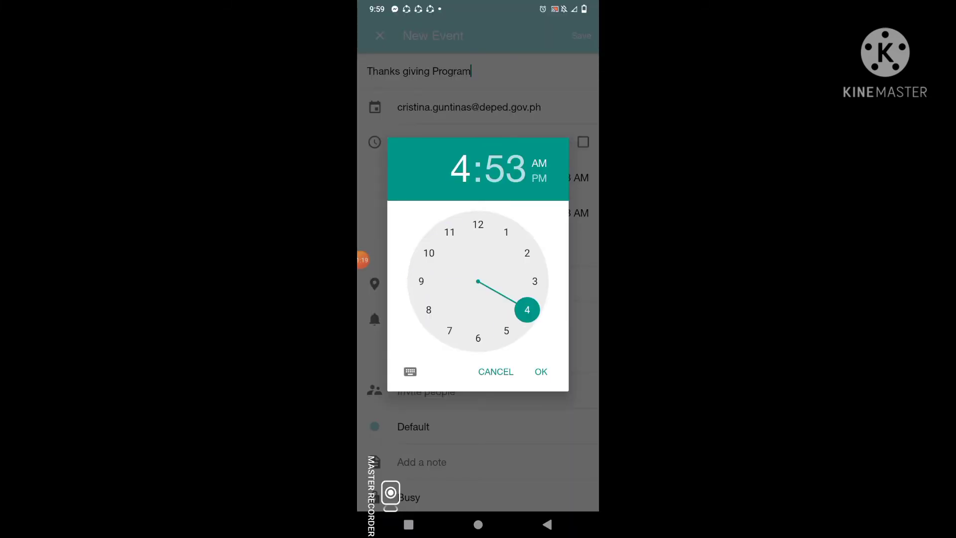
{"action": "mouse_move", "coordinate": [499, 228]}
{"action": "left_mouse_down"}
{"action": "mouse_move", "coordinate": [531, 297]}
{"action": "mouse_move", "coordinate": [450, 228]}
{"action": "mouse_move", "coordinate": [531, 262]}
{"action": "mouse_move", "coordinate": [513, 320]}
{"action": "left_mouse_up"}
{"action": "left_click", "coordinate": [541, 371]}
Change the event reminder to 30 minutes before
{"action": "left_click", "coordinate": [438, 280]}
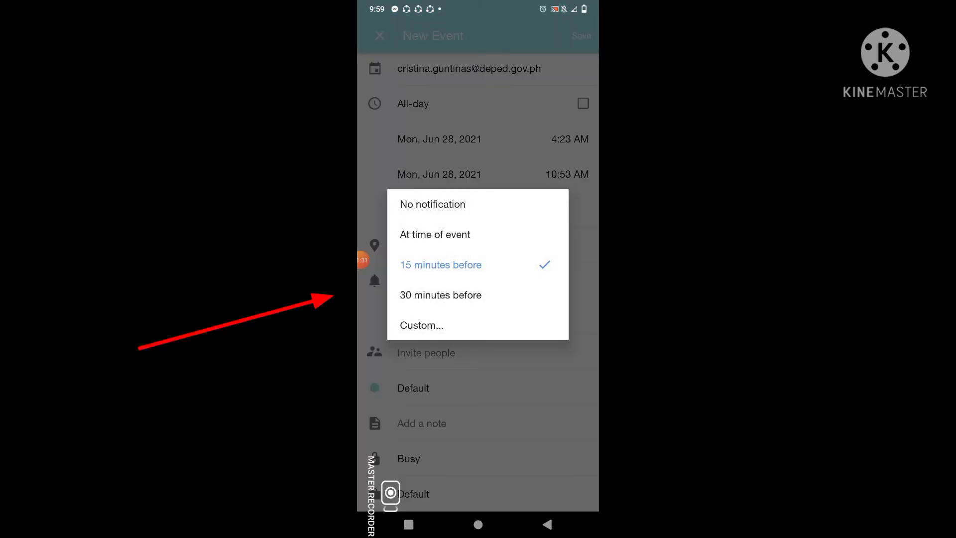
{"action": "left_click", "coordinate": [440, 265]}
{"action": "left_click", "coordinate": [438, 281]}
{"action": "left_click", "coordinate": [441, 295]}
{"action": "left_click", "coordinate": [438, 280]}
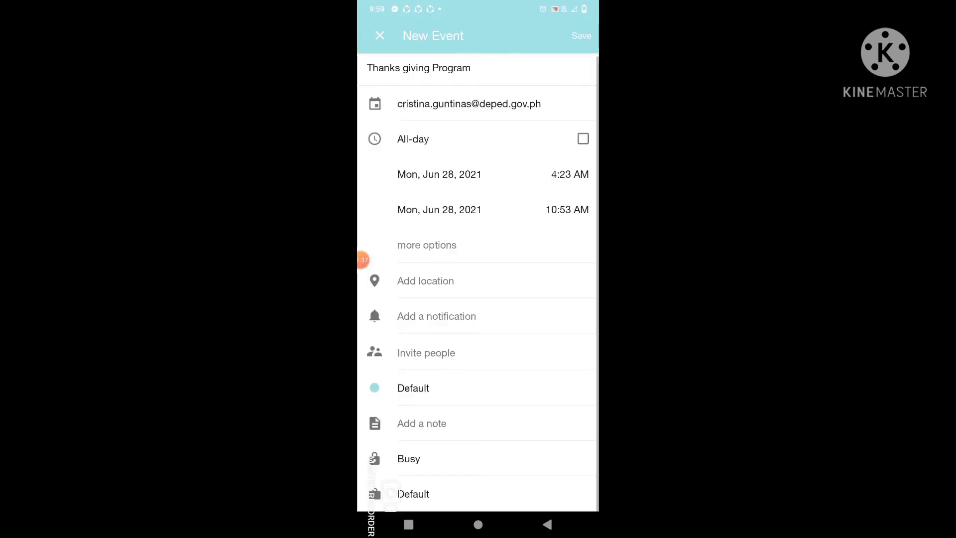
Begin adding invitees and allow the planner access to contacts
{"action": "left_click", "coordinate": [426, 353]}
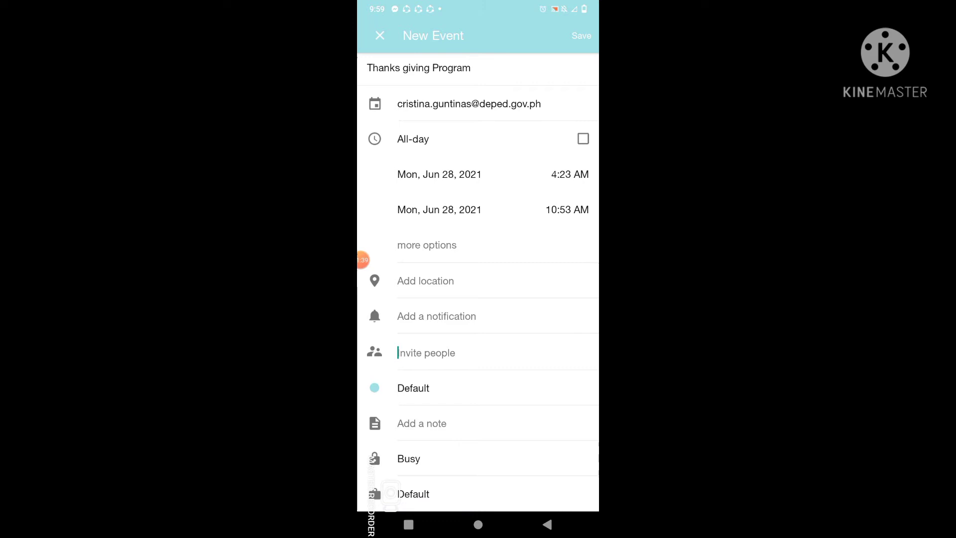
{"action": "left_click", "coordinate": [478, 287]}
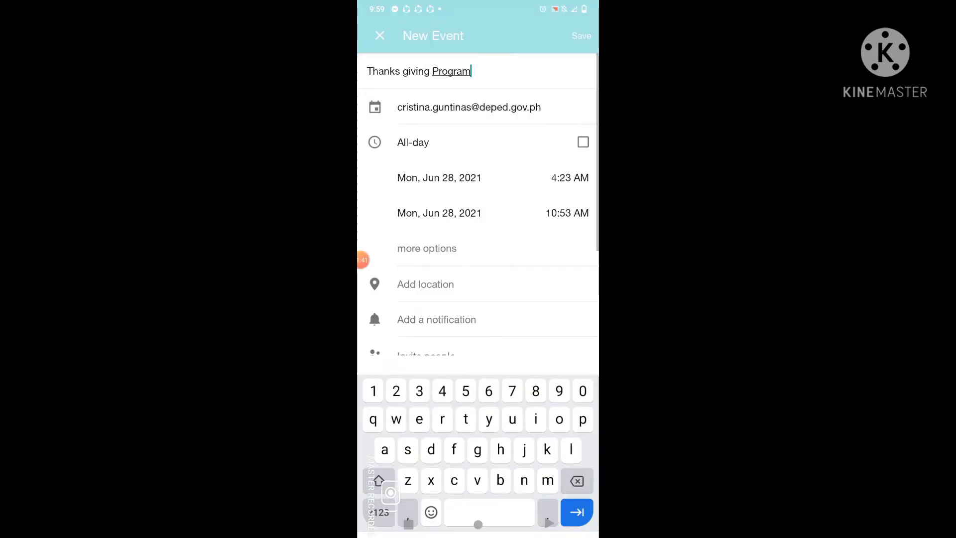
{"action": "scroll", "coordinate": [478, 199], "scroll_direction": "down", "scroll_amount": 1}
{"action": "scroll", "coordinate": [477, 199], "scroll_direction": "down", "scroll_amount": 3}
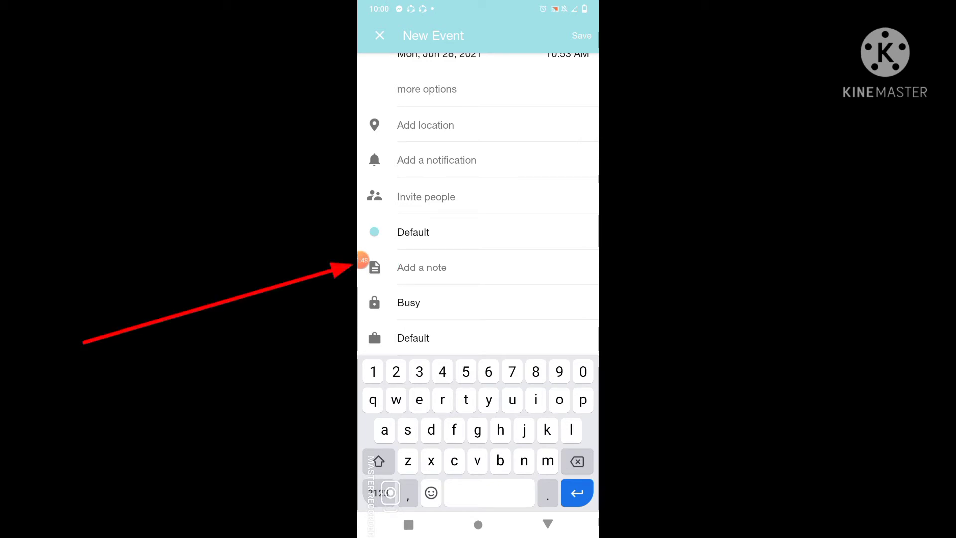
Add the note 'Prepare for an attire' and save the Thanks giving Program event
{"action": "type", "text": "P"}
{"action": "key", "text": "BackSpace"}
{"action": "type", "text": "P"}
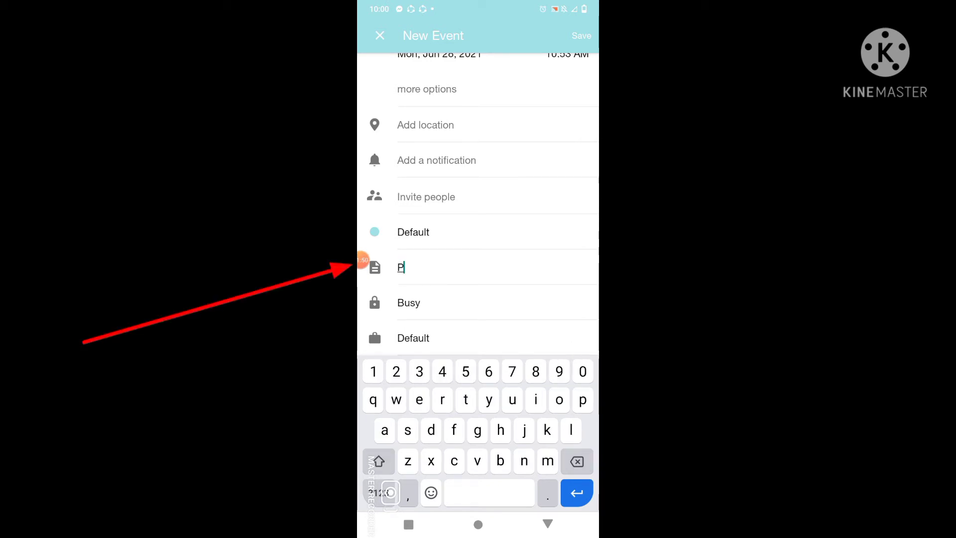
{"action": "type", "text": "repare f"}
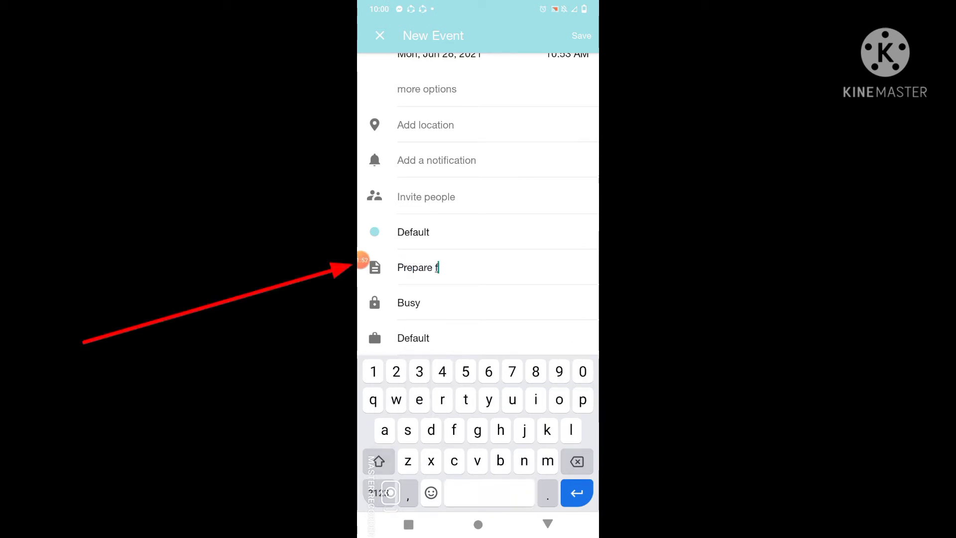
{"action": "type", "text": "or an att"}
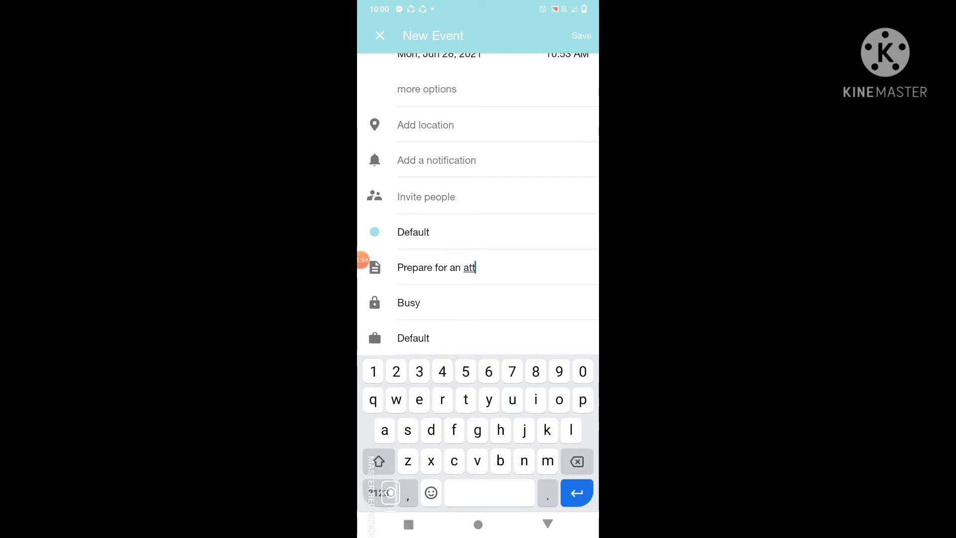
{"action": "type", "text": "ire"}
{"action": "scroll", "coordinate": [478, 199], "scroll_direction": "up", "scroll_amount": 5}
{"action": "scroll", "coordinate": [478, 199], "scroll_direction": "up", "scroll_amount": 2}
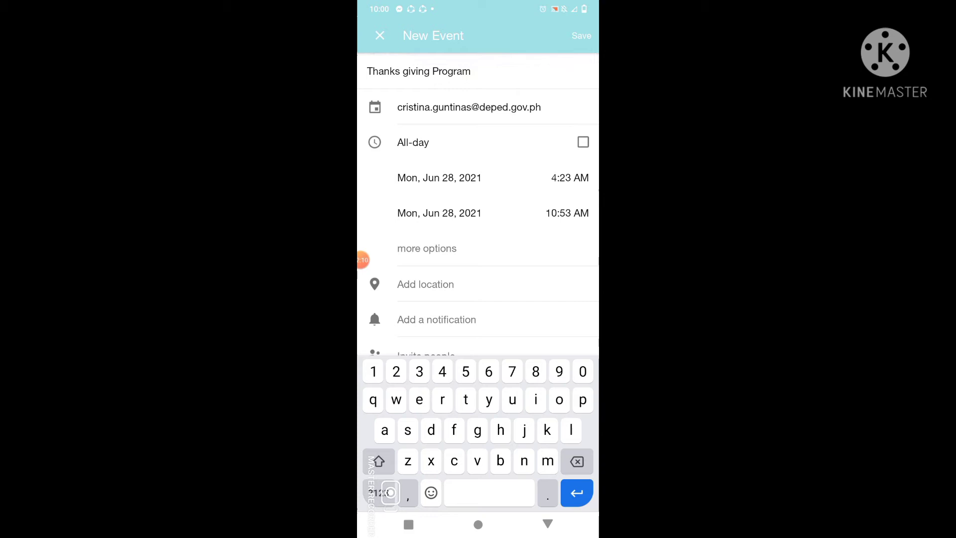
{"action": "left_click", "coordinate": [581, 36]}
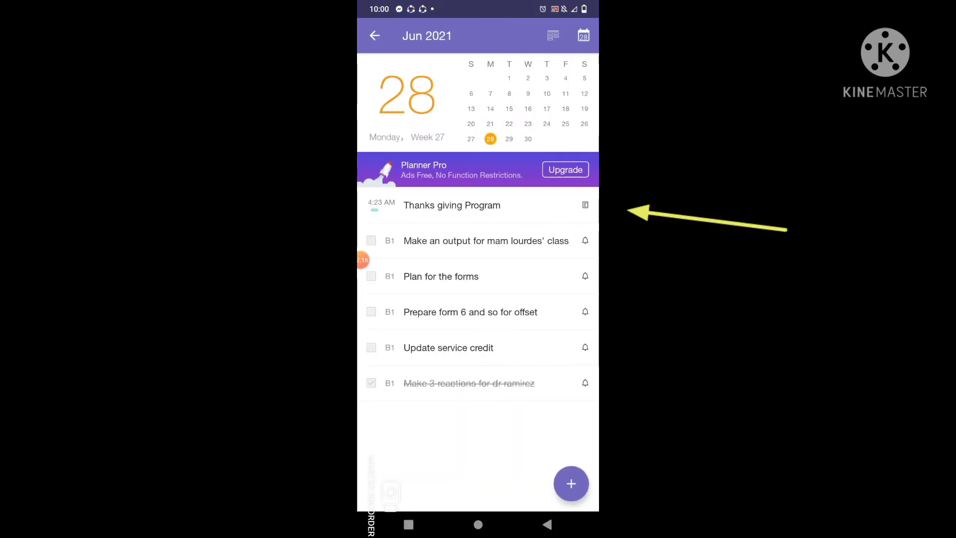
Delete the Thanks giving Program event from June 28, confirming the deletion
{"action": "left_click", "coordinate": [451, 205]}
{"action": "left_click", "coordinate": [397, 322]}
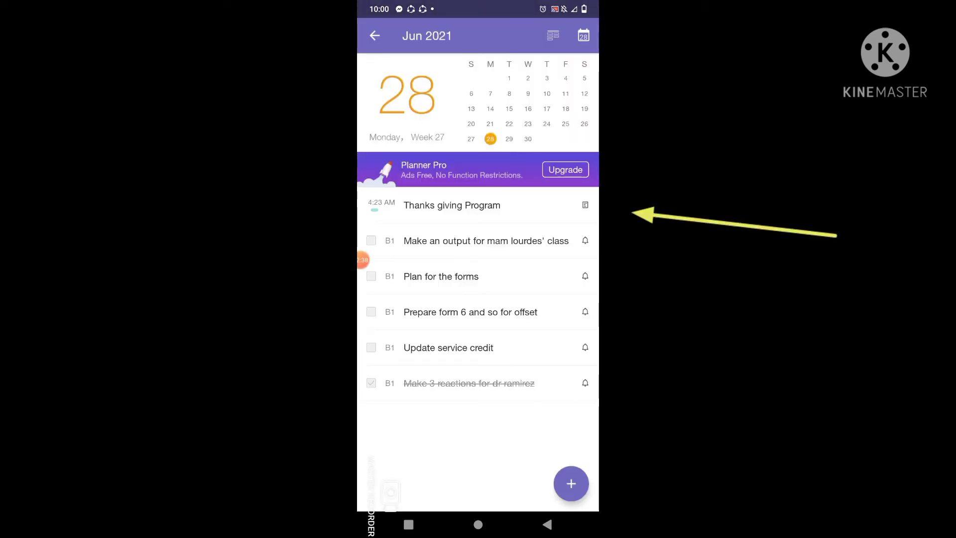
{"action": "left_click", "coordinate": [452, 205]}
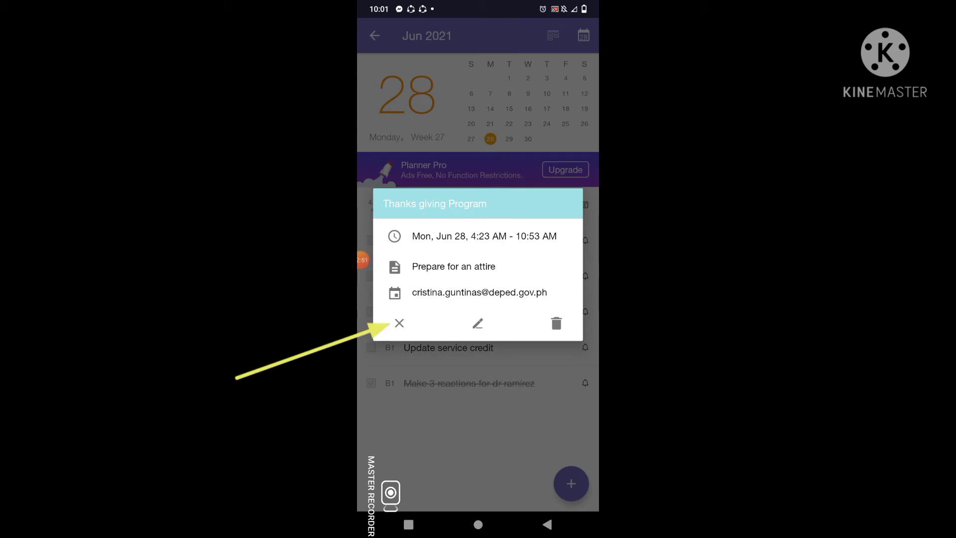
{"action": "left_click", "coordinate": [556, 323]}
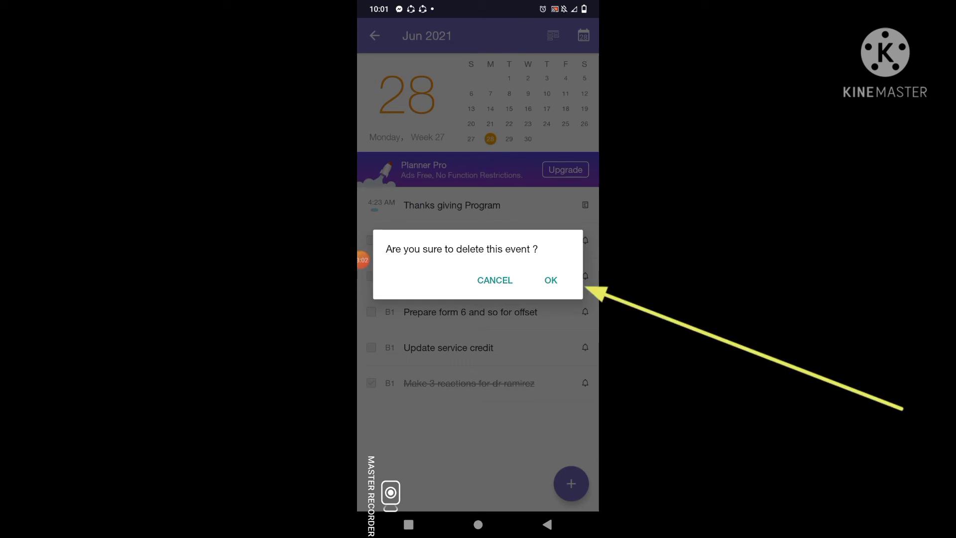
{"action": "left_click", "coordinate": [550, 279]}
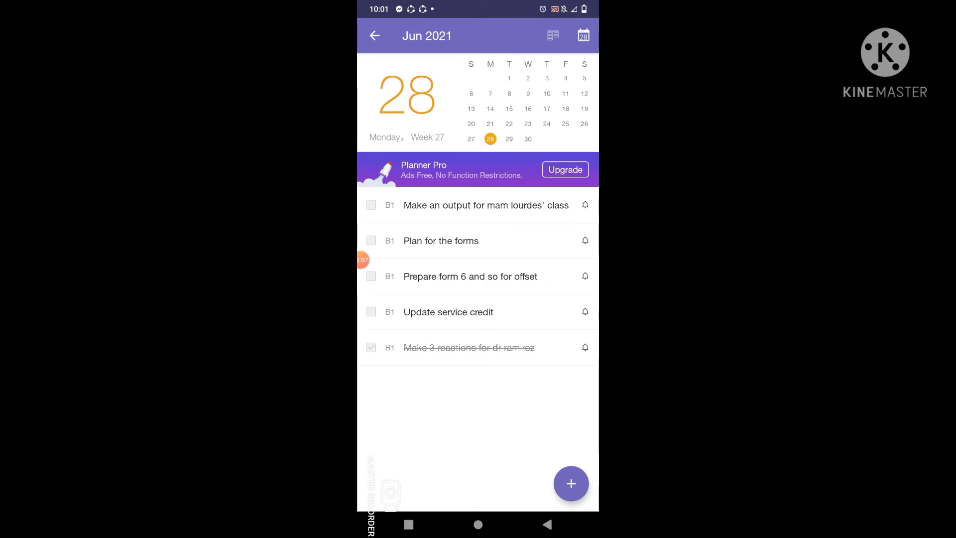
Open and then leave the premium Special Deal offer, returning to the June 2021 month view
{"action": "left_click", "coordinate": [565, 169]}
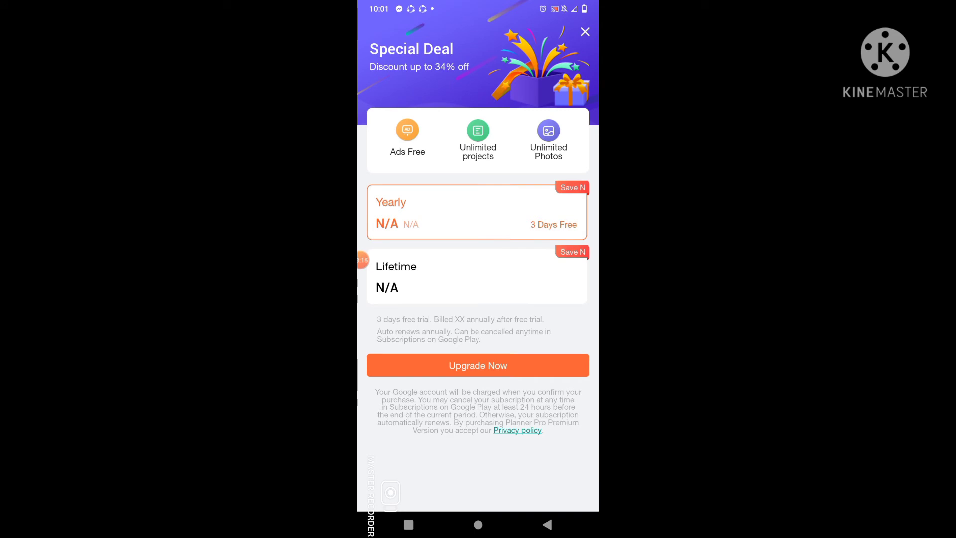
{"action": "left_click", "coordinate": [547, 524]}
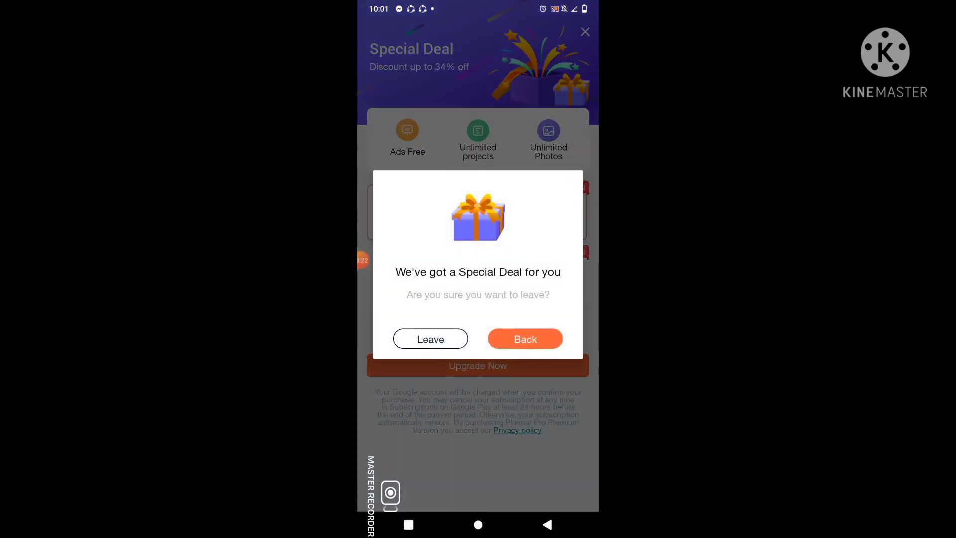
{"action": "left_click", "coordinate": [430, 338]}
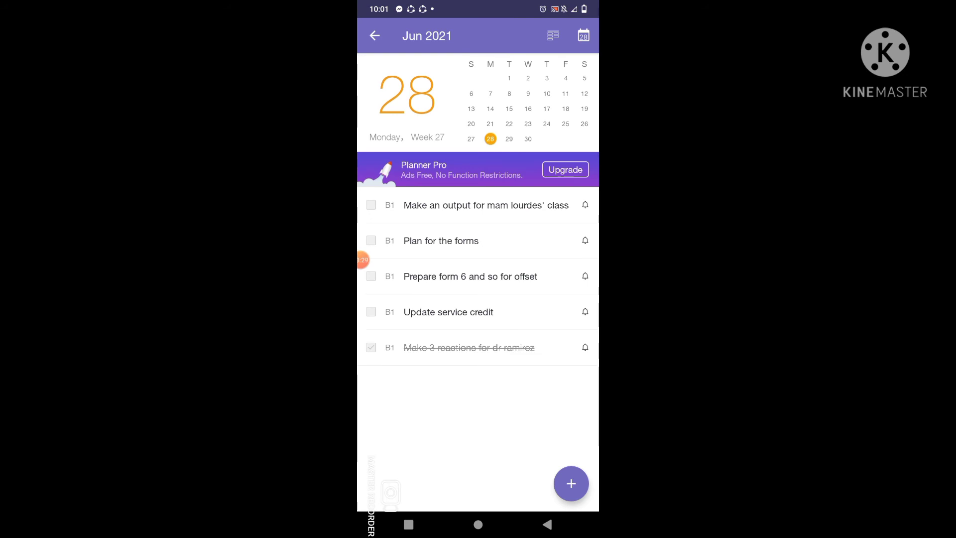
{"action": "left_click", "coordinate": [375, 36]}
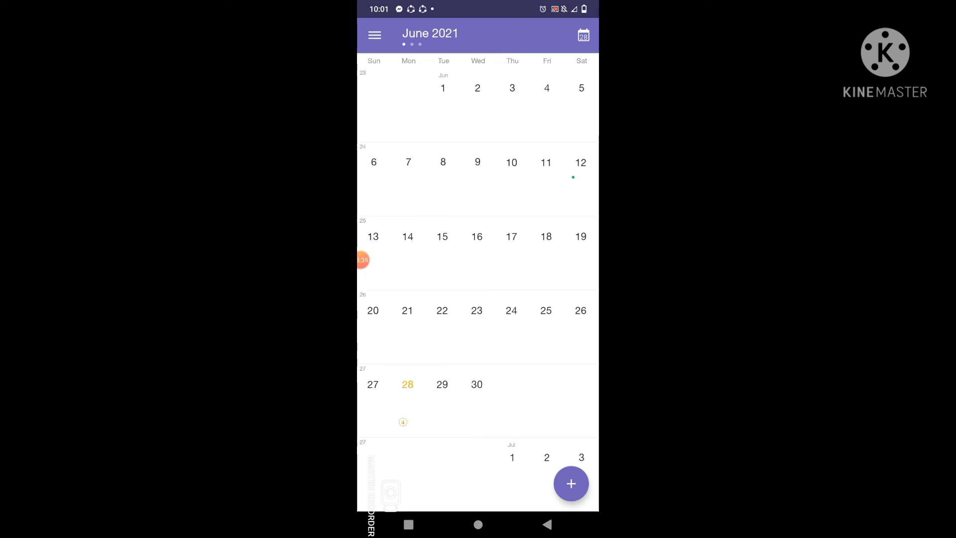
Swipe to the Tasks page and scroll through the Inbox's completed tasks
{"action": "scroll", "coordinate": [478, 289], "scroll_direction": "up", "scroll_amount": 5}
{"action": "scroll", "coordinate": [478, 289], "scroll_direction": "right", "scroll_amount": 5}
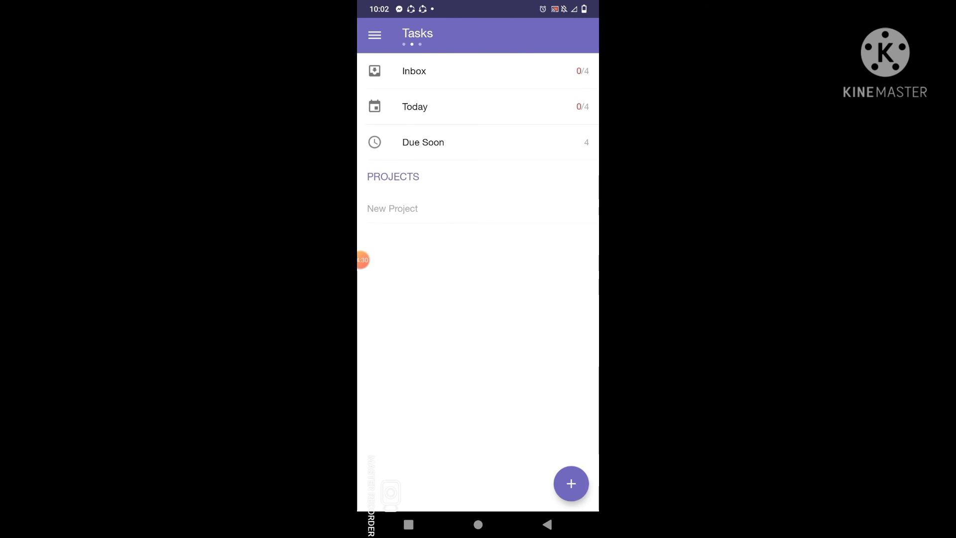
{"action": "left_click", "coordinate": [414, 71]}
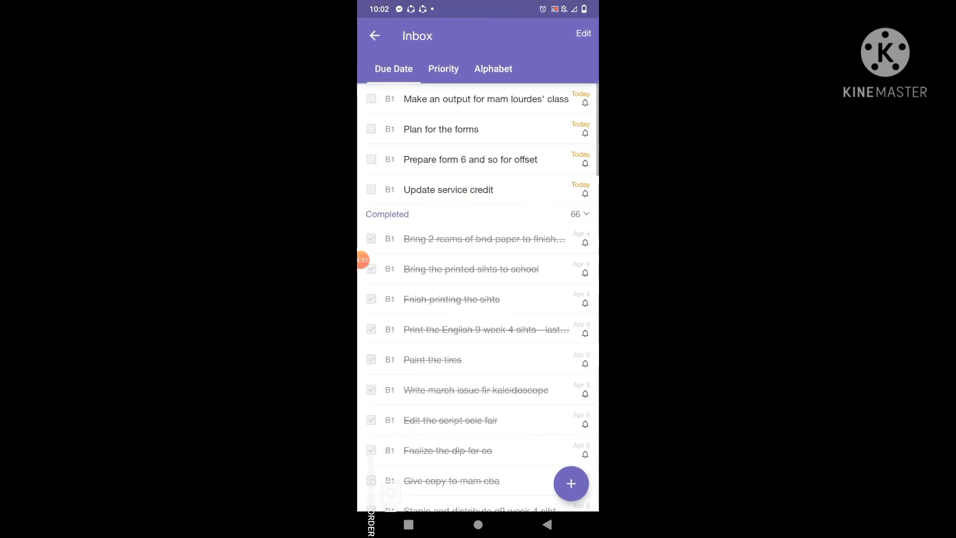
{"action": "scroll", "coordinate": [478, 298], "scroll_direction": "down", "scroll_amount": 2}
{"action": "scroll", "coordinate": [478, 299], "scroll_direction": "down", "scroll_amount": 10}
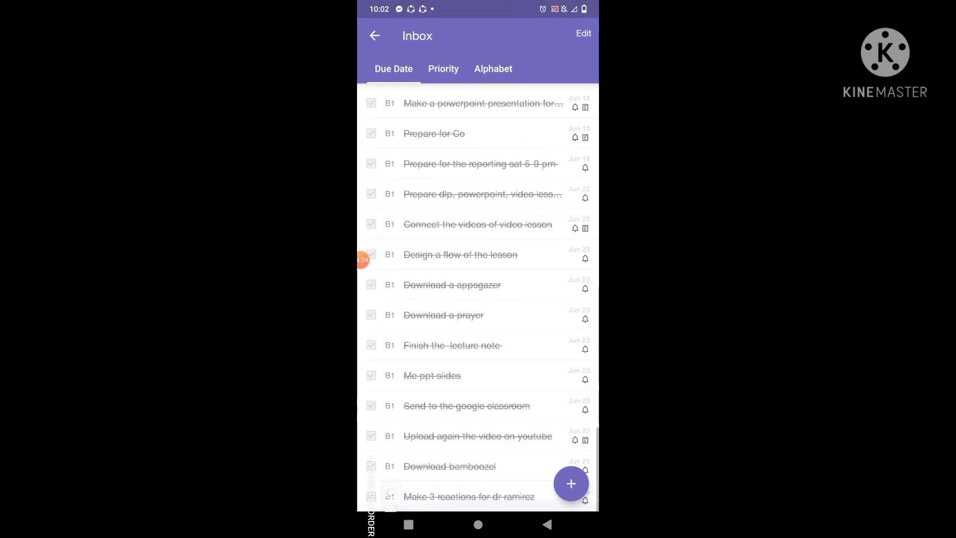
{"action": "scroll", "coordinate": [477, 299], "scroll_direction": "down", "scroll_amount": 5}
{"action": "scroll", "coordinate": [477, 298], "scroll_direction": "up", "scroll_amount": 10}
{"action": "scroll", "coordinate": [478, 299], "scroll_direction": "down", "scroll_amount": 15}
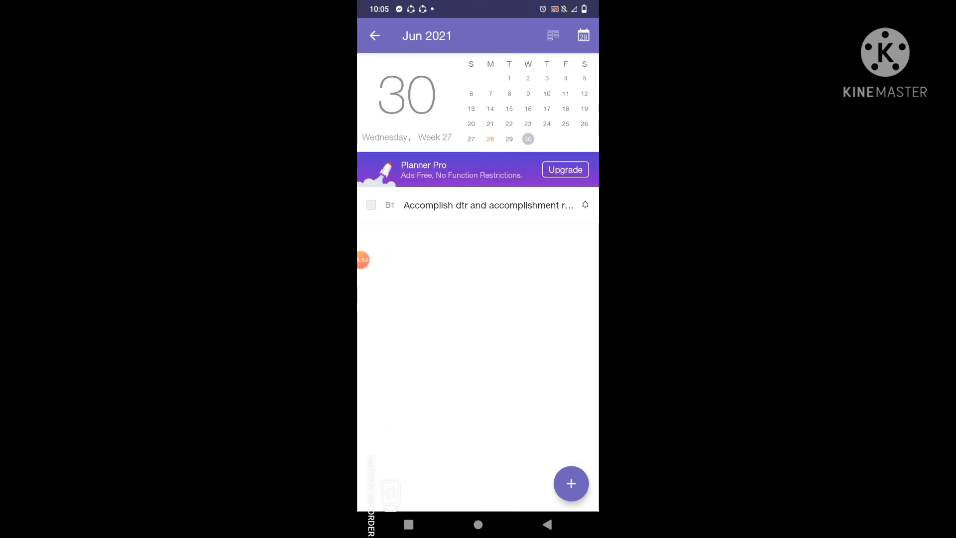
Switch to week view and advance to the week of July 4–10, 2021
{"action": "left_click", "coordinate": [552, 36]}
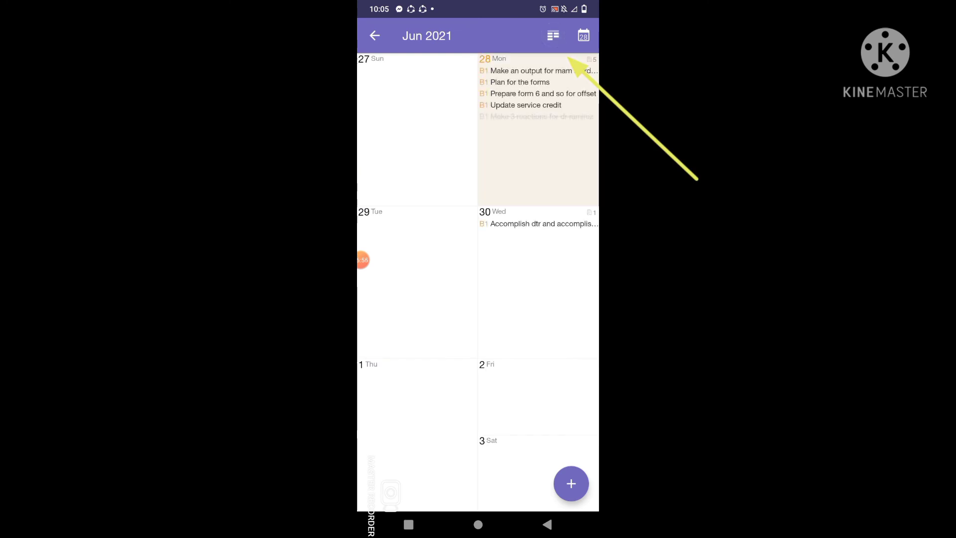
{"action": "left_click_drag", "start_coordinate": [548, 279], "coordinate": [398, 279]}
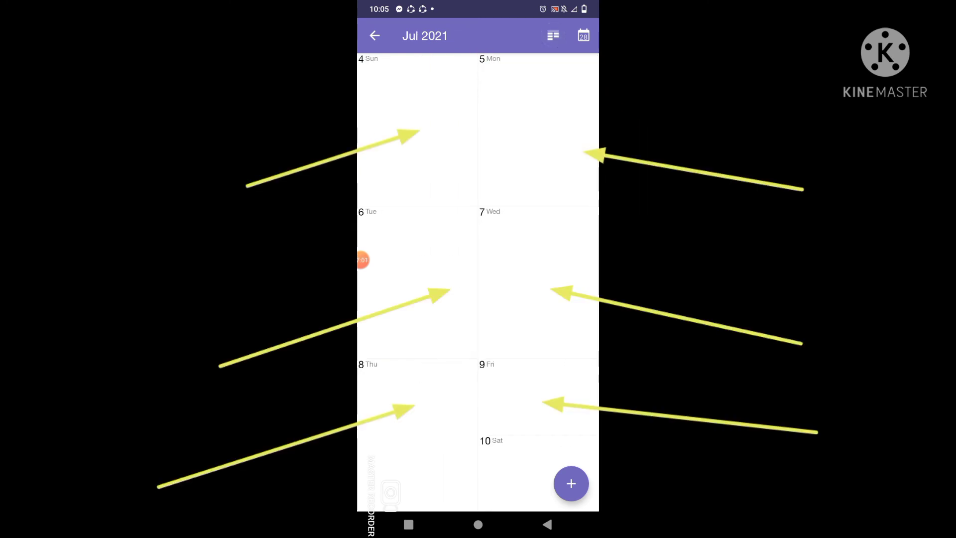